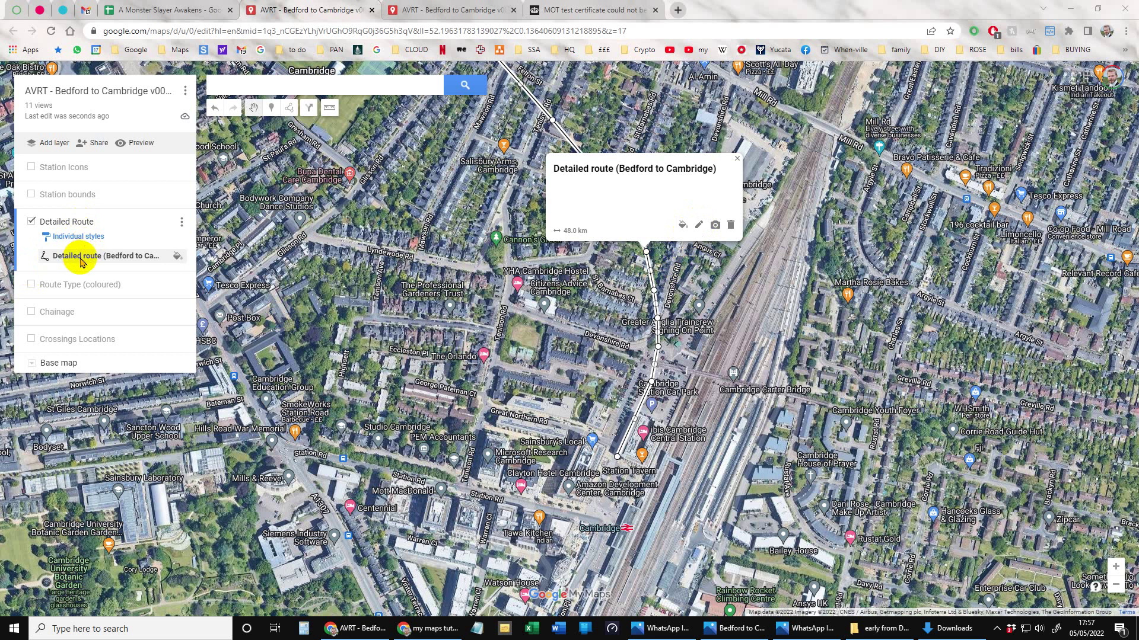
Export the Detailed Route layer's data as a CSV file, then add a new empty layer
{"action": "left_click", "coordinate": [31, 167]}
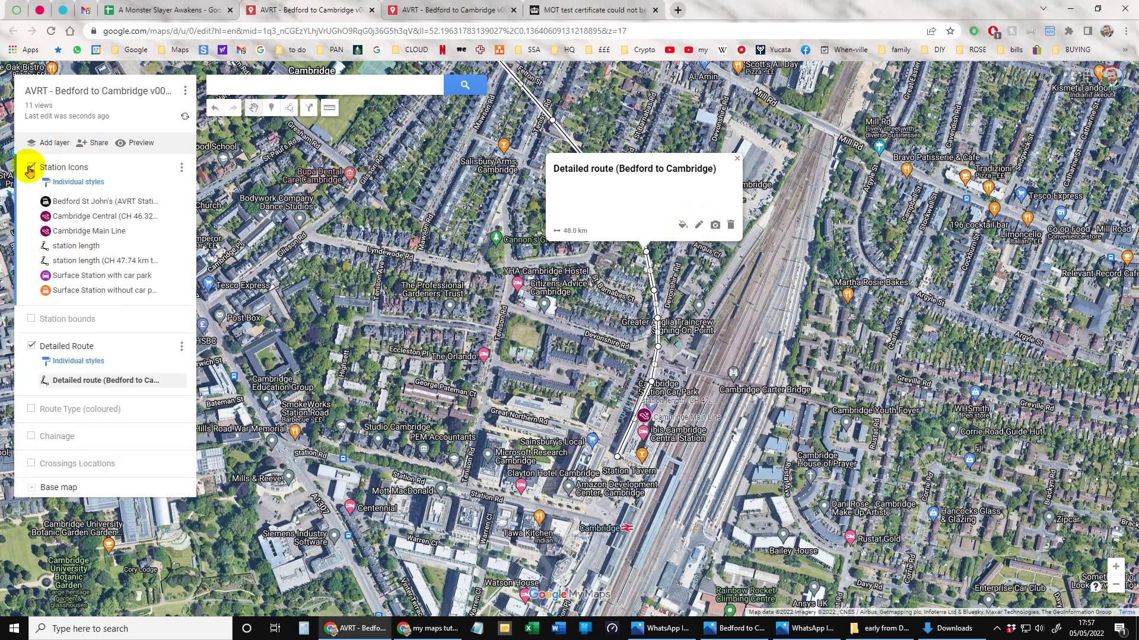
{"action": "left_click", "coordinate": [31, 168]}
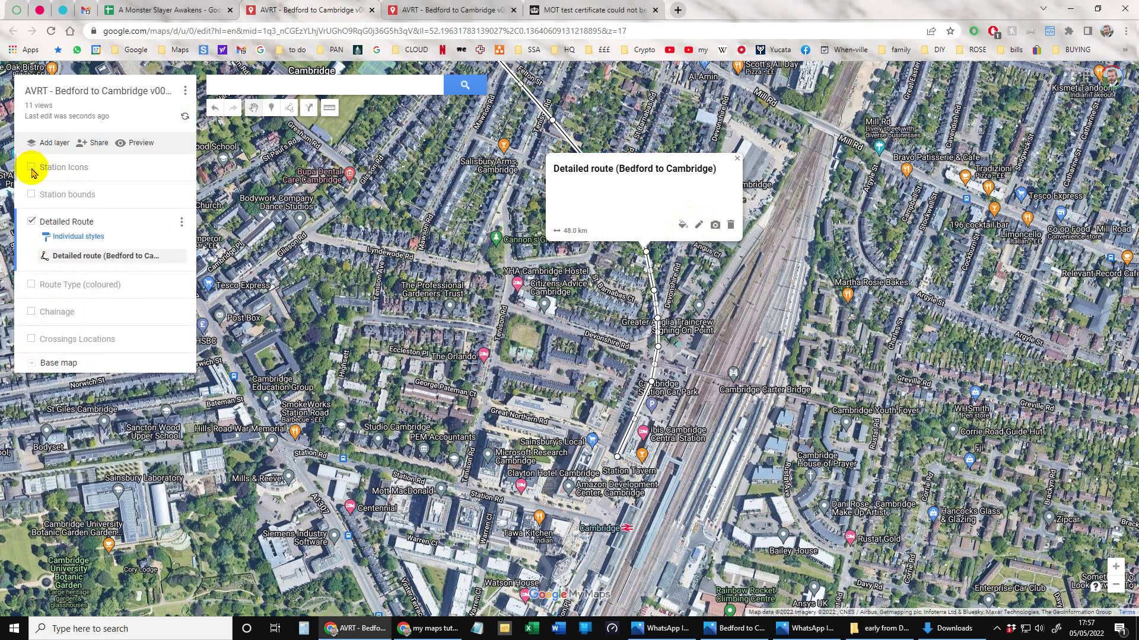
{"action": "left_click", "coordinate": [181, 223]}
{"action": "mouse_move", "coordinate": [142, 301]}
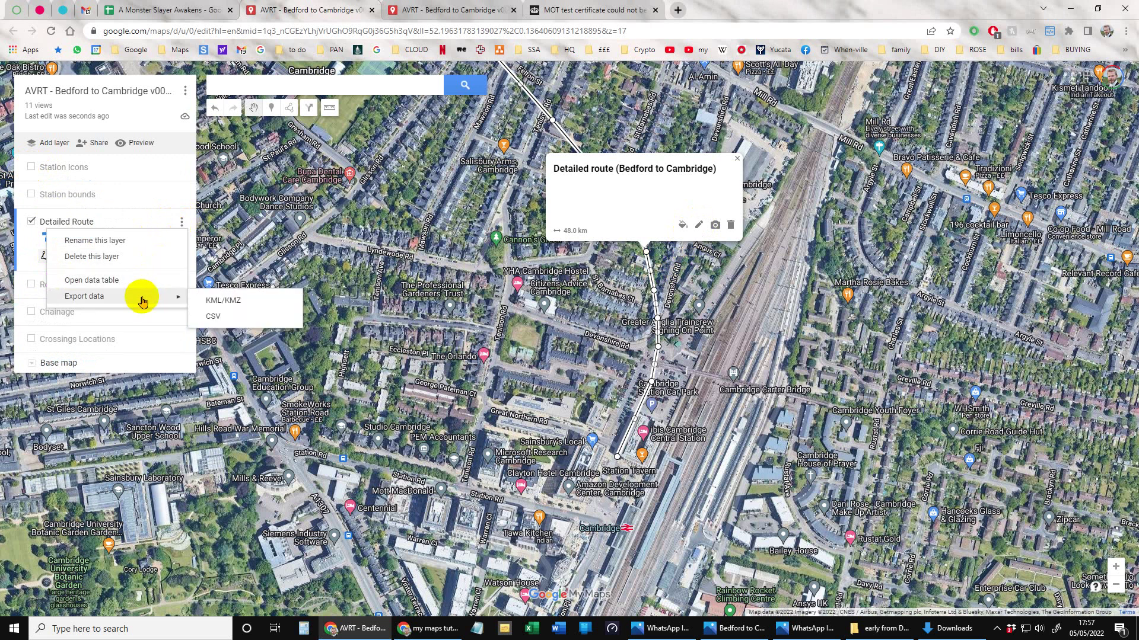
{"action": "left_click", "coordinate": [223, 319]}
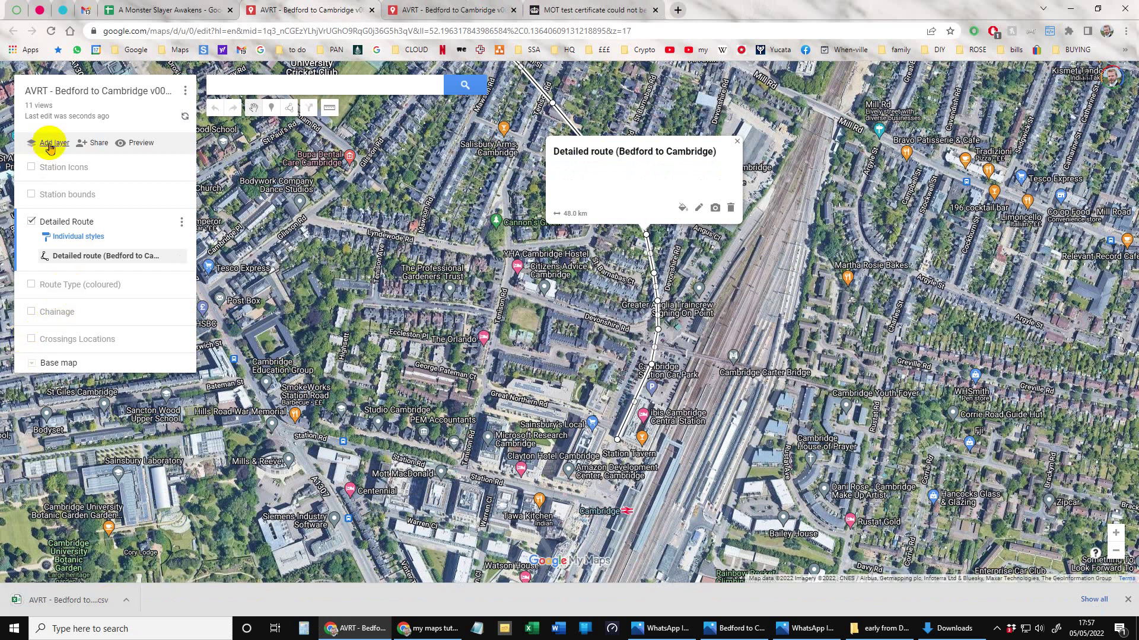
{"action": "left_click", "coordinate": [50, 145]}
Upload the exported route CSV from Downloads into the new layer's importer, then open it in Excel
{"action": "left_click", "coordinate": [64, 381]}
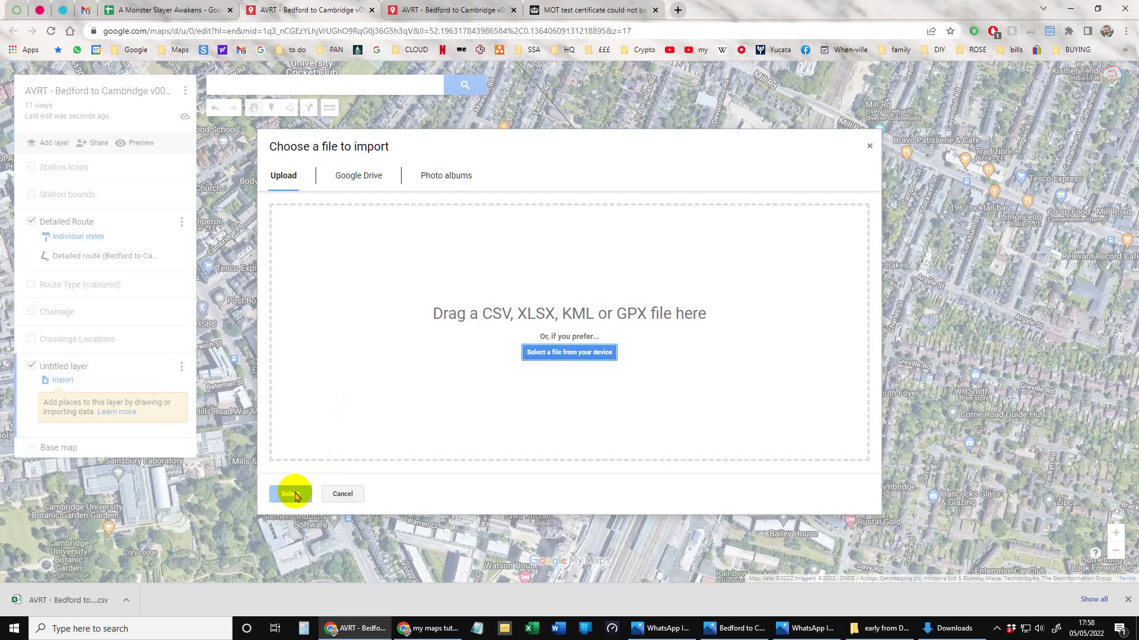
{"action": "left_click", "coordinate": [954, 628]}
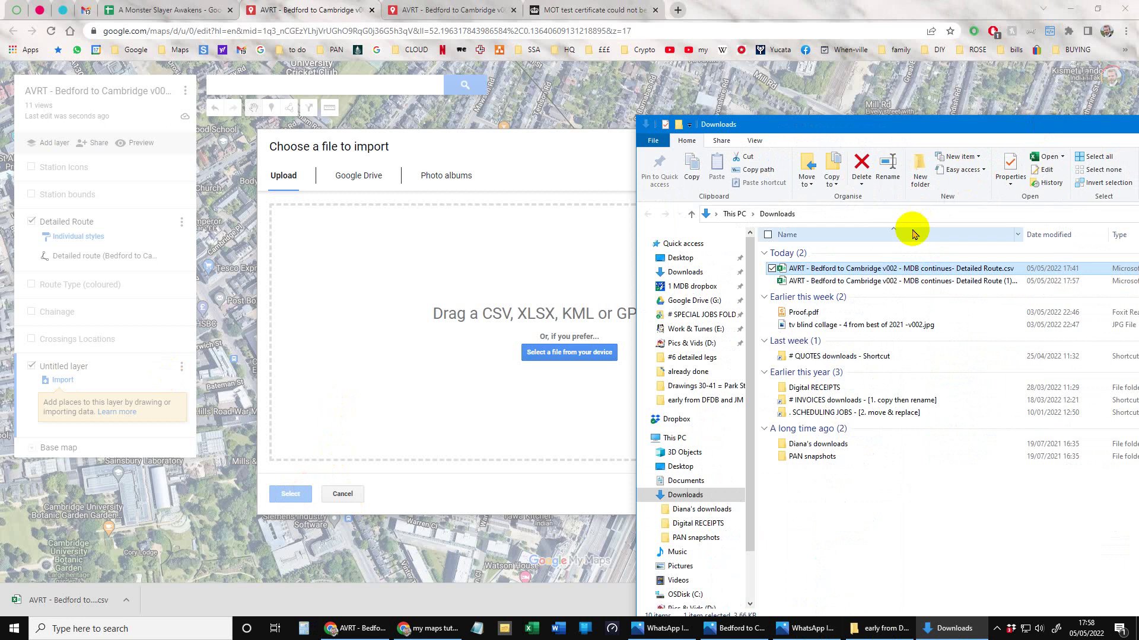
{"action": "left_click_drag", "start_coordinate": [888, 268], "coordinate": [453, 339]}
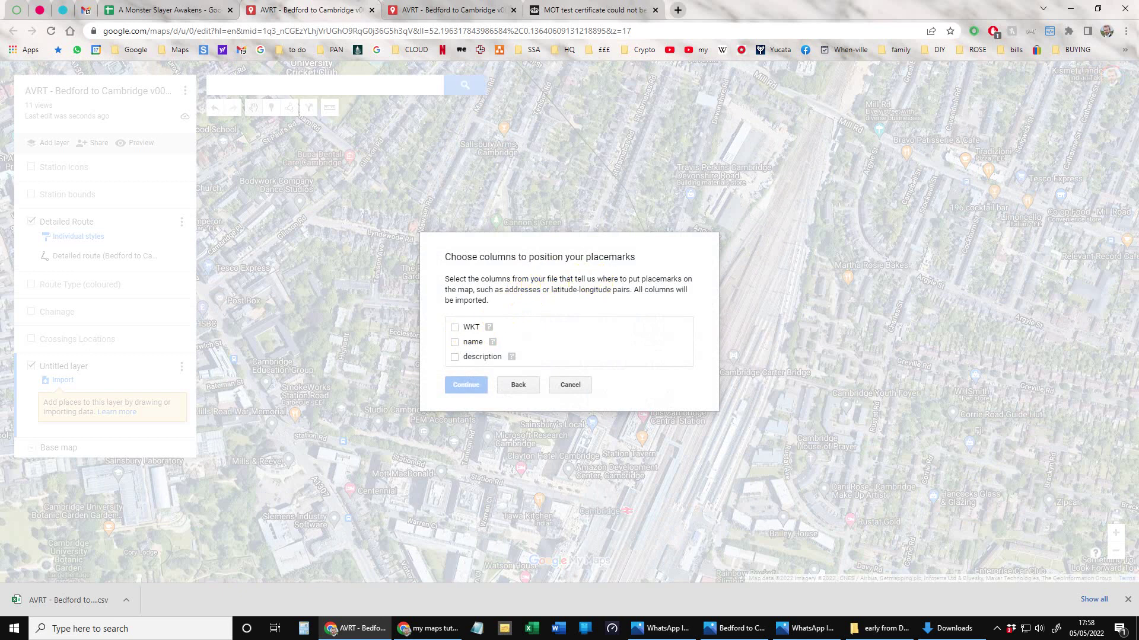
{"action": "key", "text": "alt+Tab"}
{"action": "key", "text": "Return"}
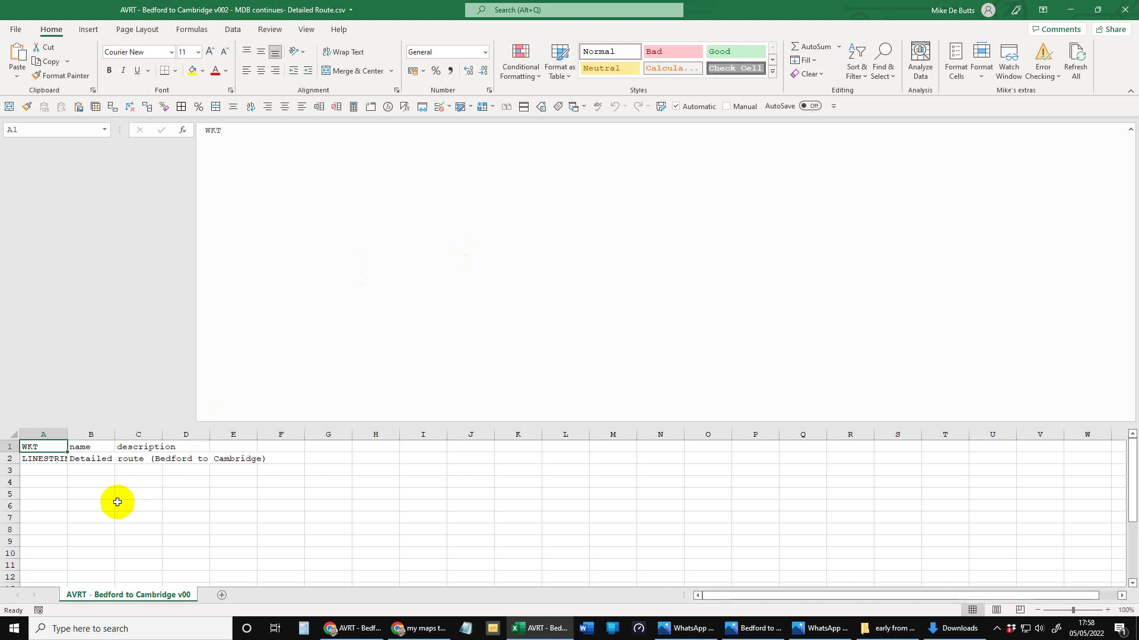
Inspect the LINESTRING in A2, route name in B2 and empty description in C2, then close Excel
{"action": "left_click", "coordinate": [42, 458]}
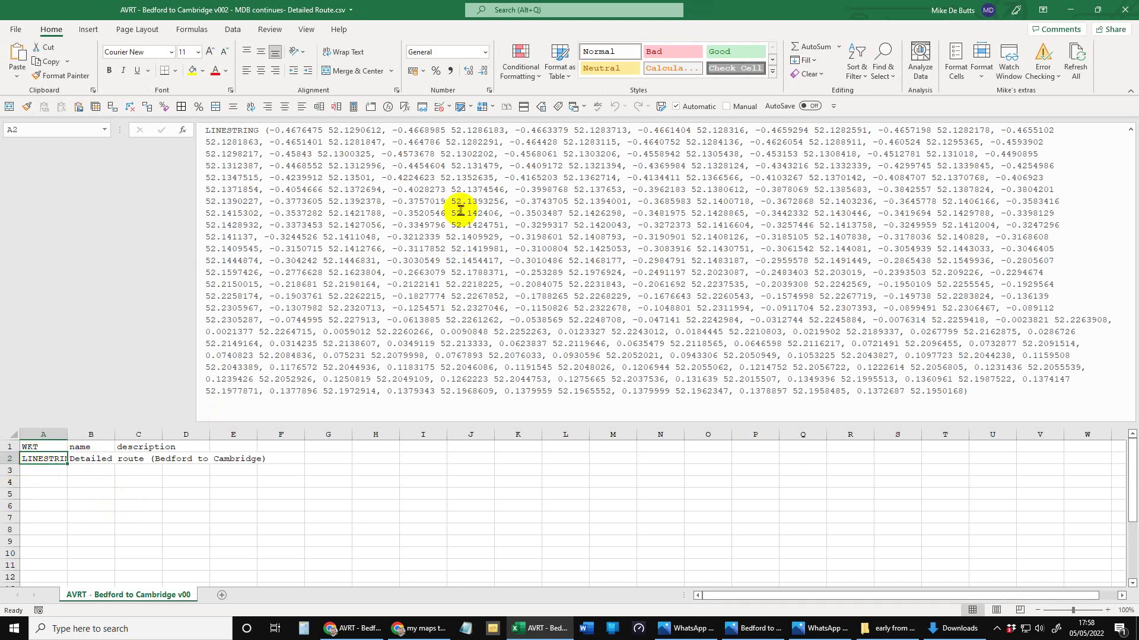
{"action": "left_click", "coordinate": [105, 458]}
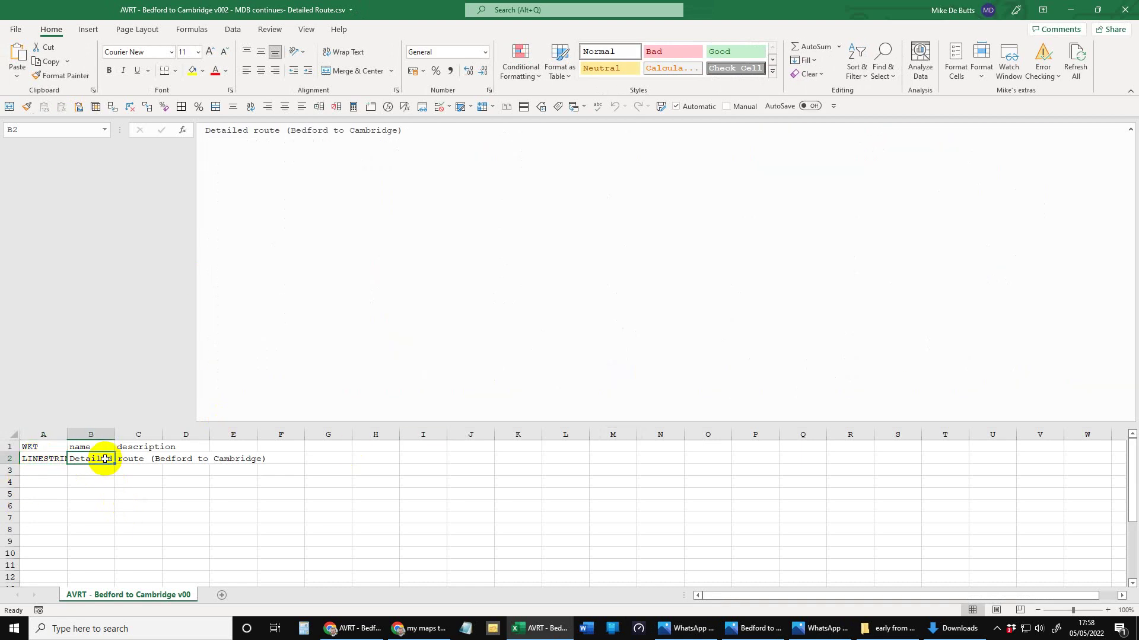
{"action": "left_click", "coordinate": [139, 459]}
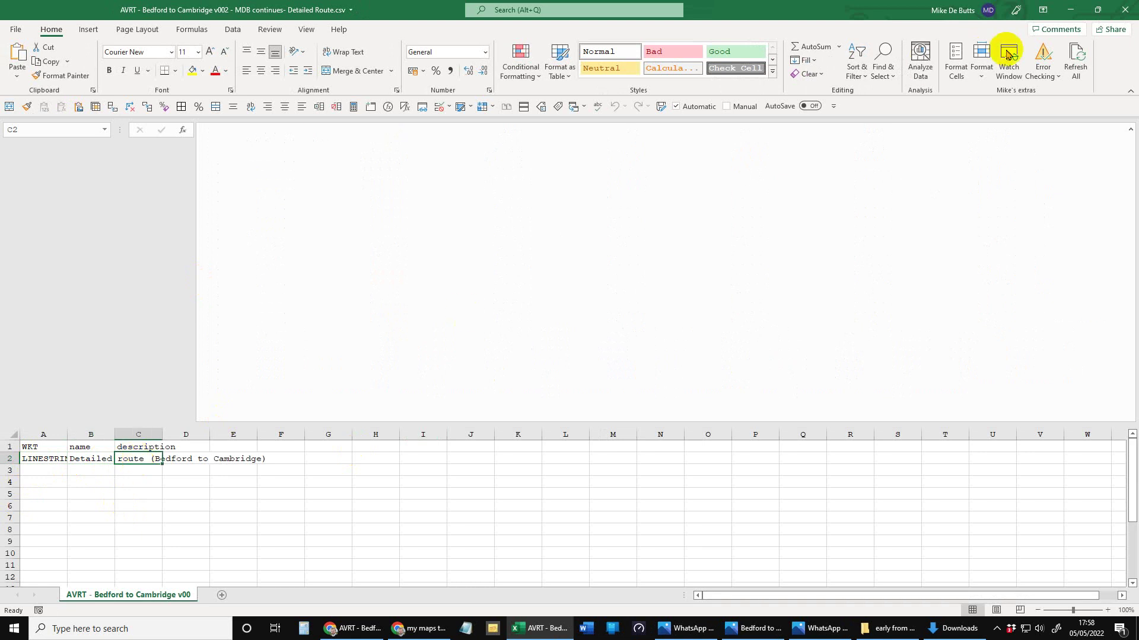
{"action": "left_click", "coordinate": [1125, 11]}
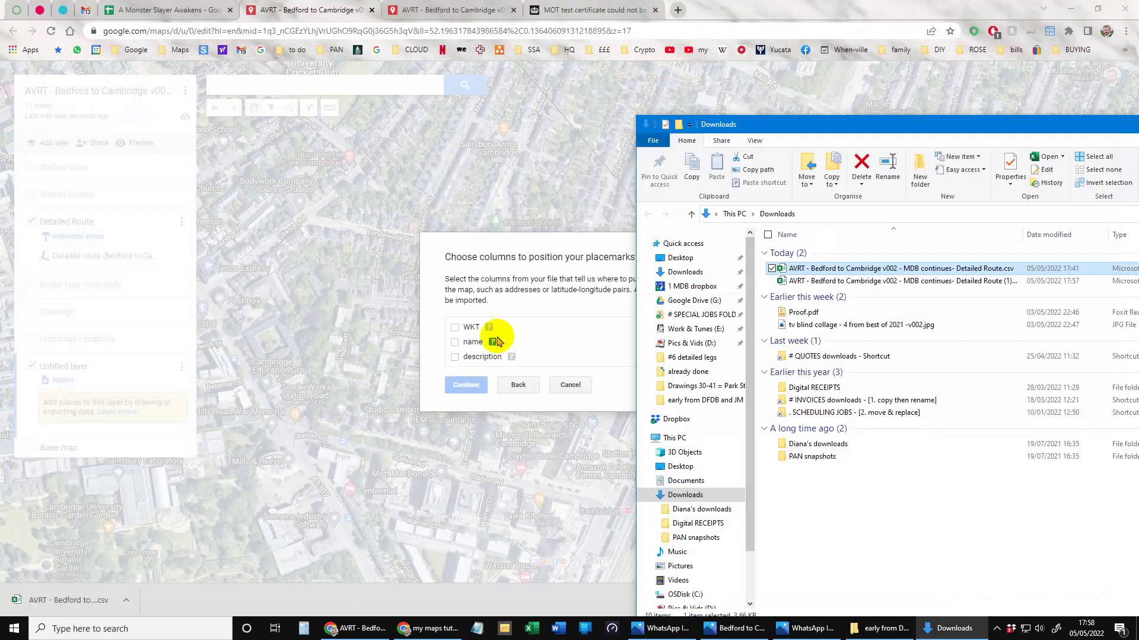
Complete the import using the WKT column for positions and the name column for titles
{"action": "left_click", "coordinate": [571, 241]}
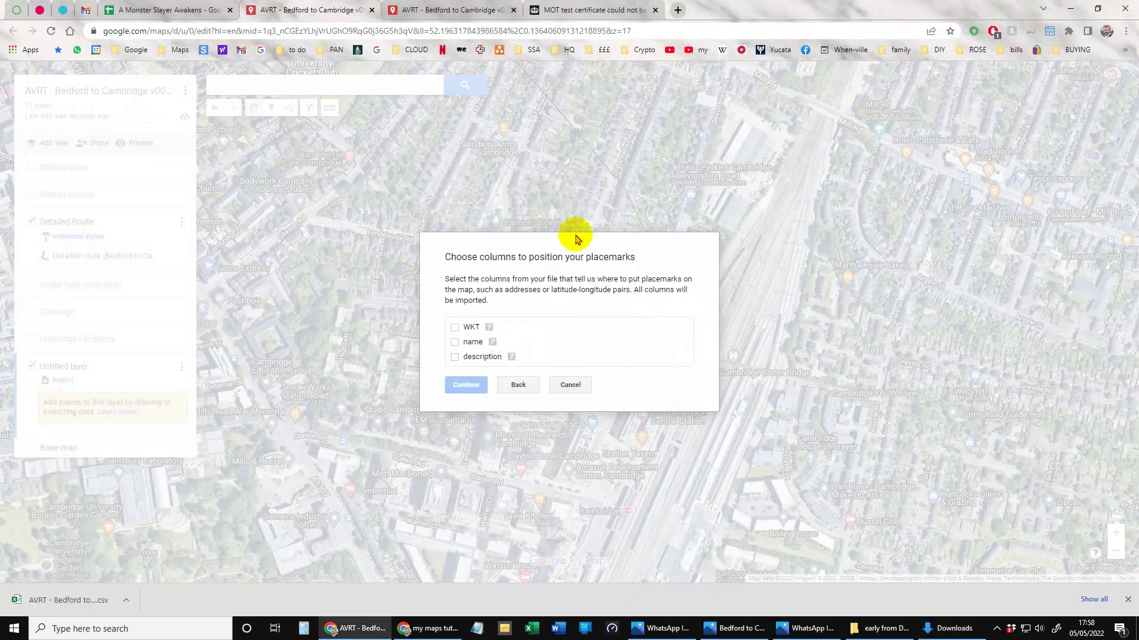
{"action": "left_click", "coordinate": [454, 328]}
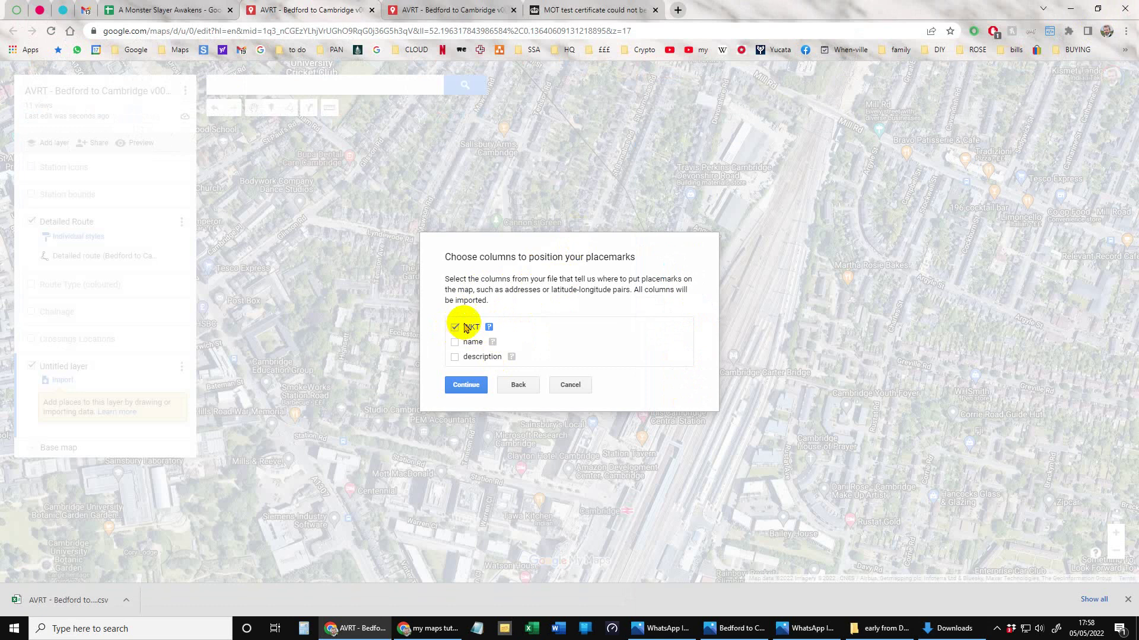
{"action": "left_click_drag", "start_coordinate": [627, 279], "coordinate": [478, 287]}
{"action": "left_click", "coordinate": [476, 387]}
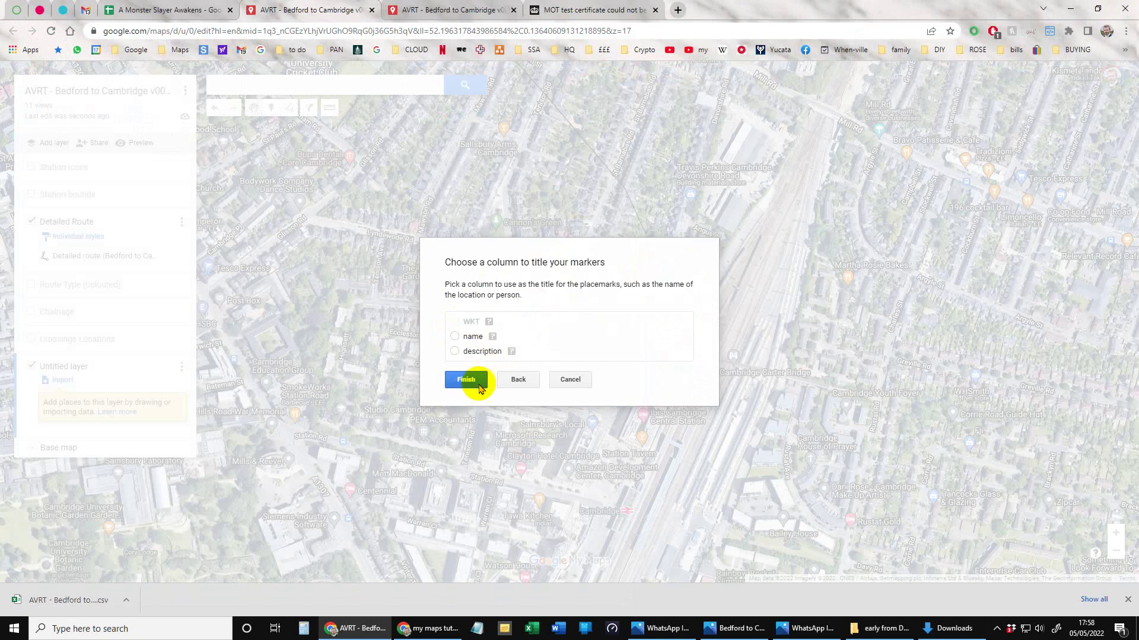
{"action": "left_click", "coordinate": [475, 338]}
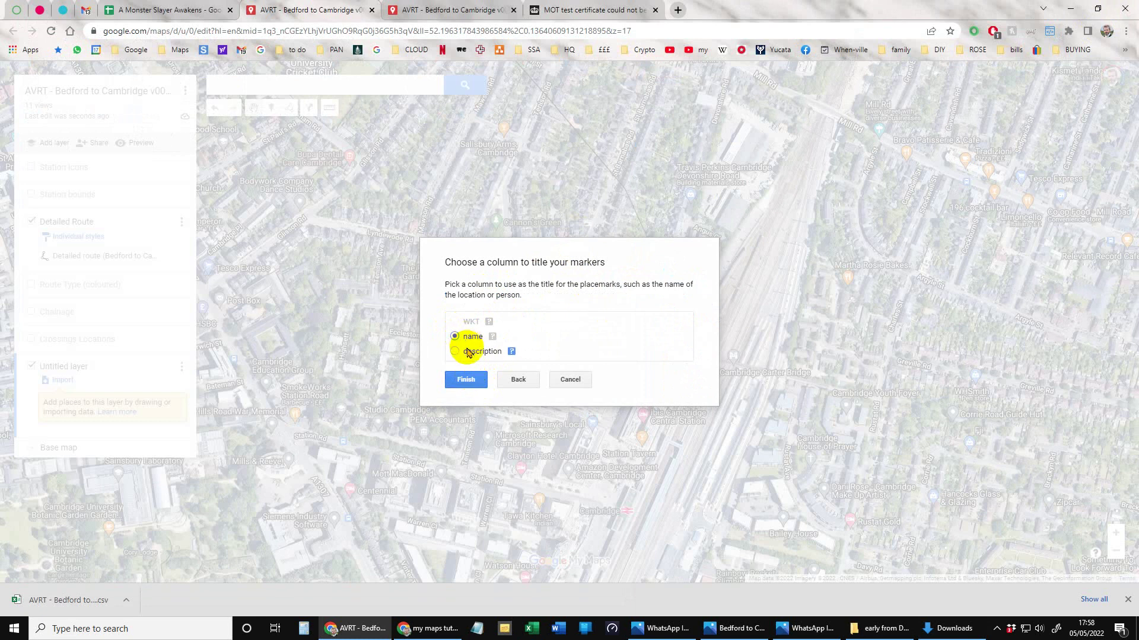
{"action": "left_click", "coordinate": [466, 380]}
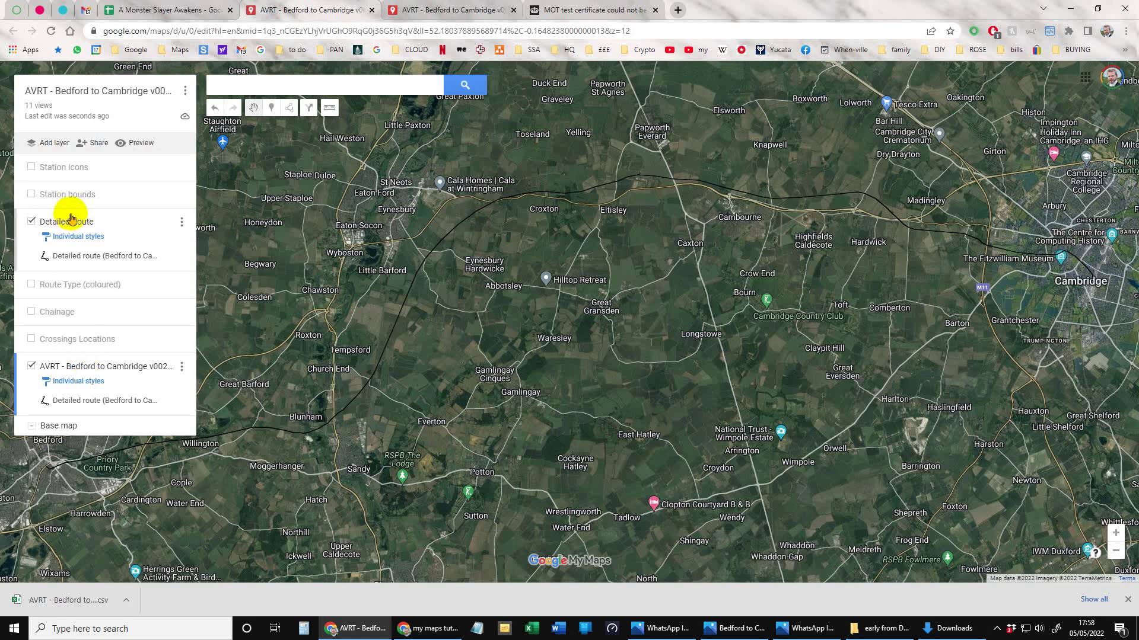
Rename the imported layer to 'big fat colours'
{"action": "left_click", "coordinate": [133, 368]}
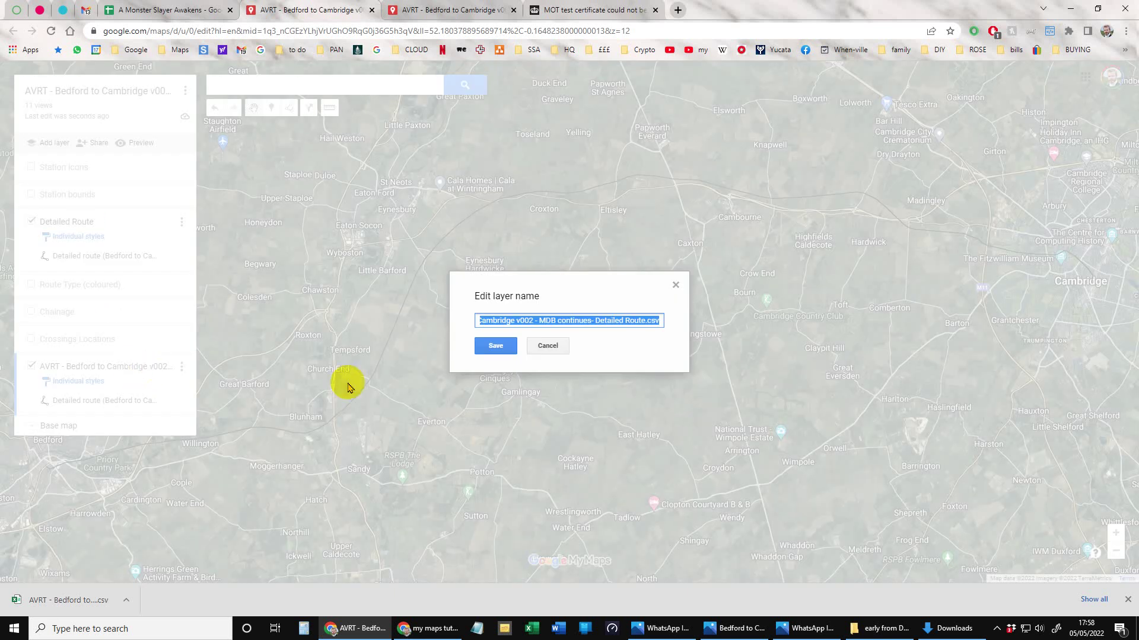
{"action": "type", "text": "big fat colours"}
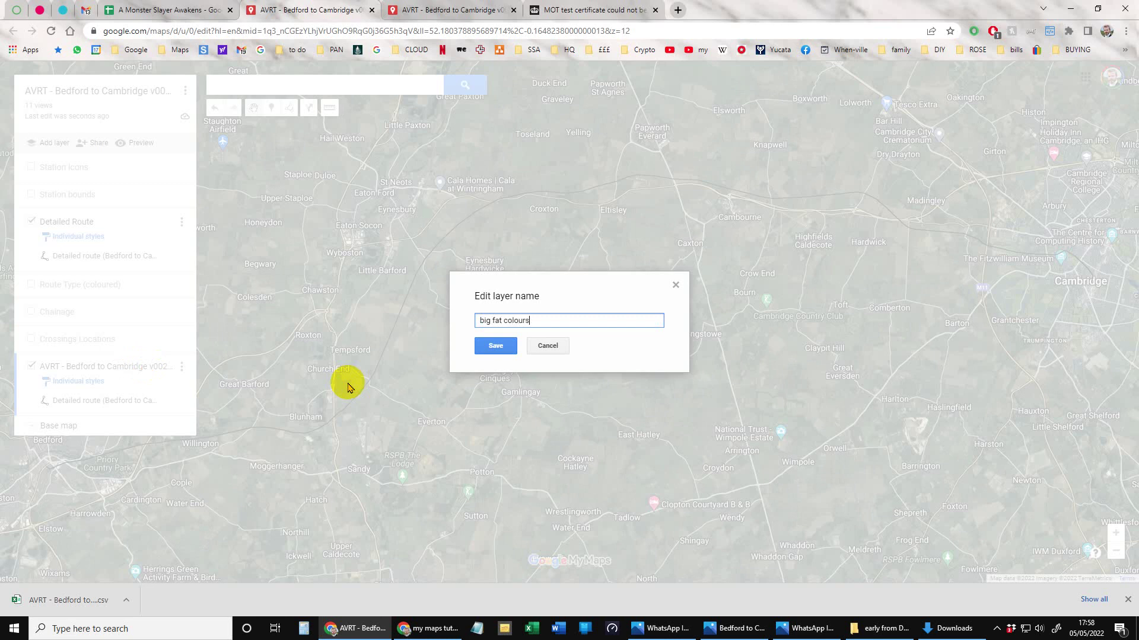
{"action": "left_click", "coordinate": [487, 349]}
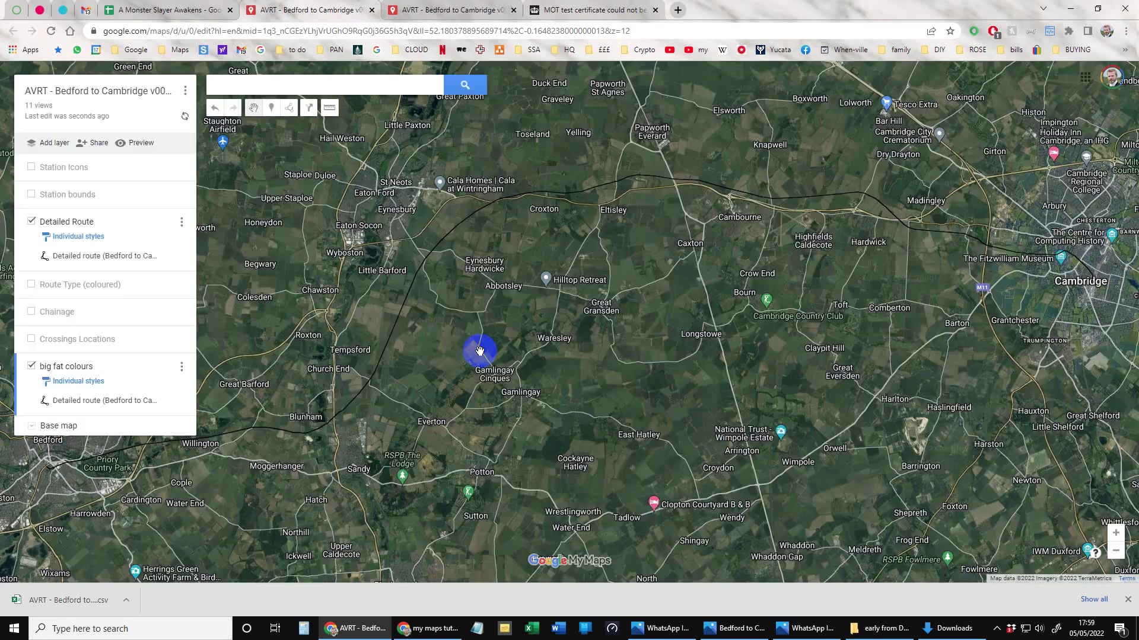
Restyle the Detailed route line in bright yellow with a thicker line width
{"action": "left_click", "coordinate": [77, 402]}
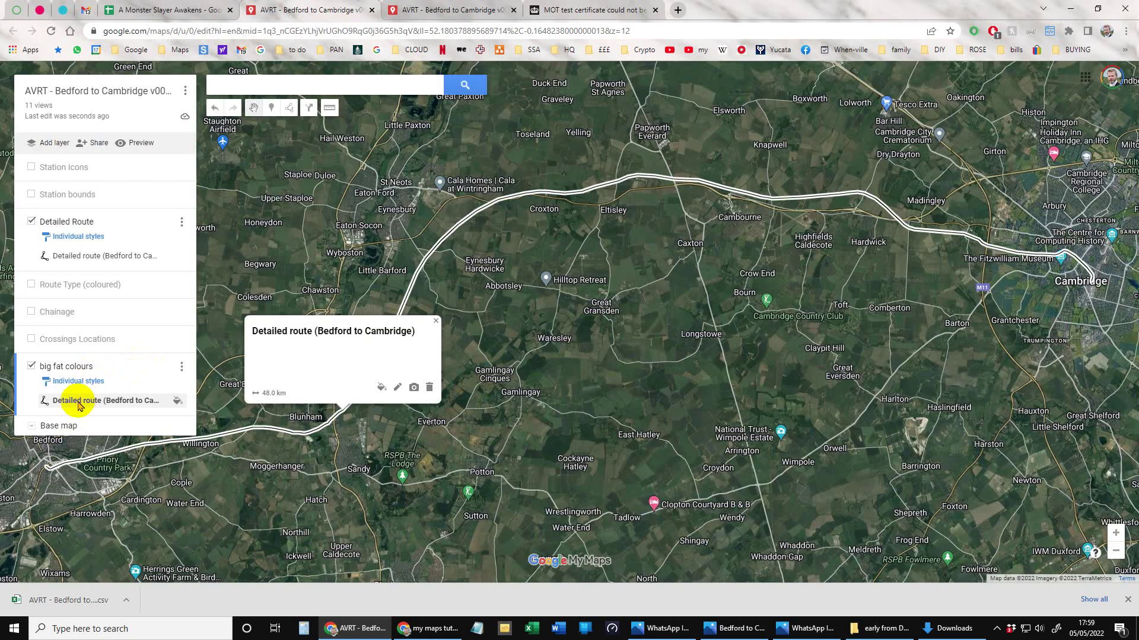
{"action": "left_click", "coordinate": [396, 389]}
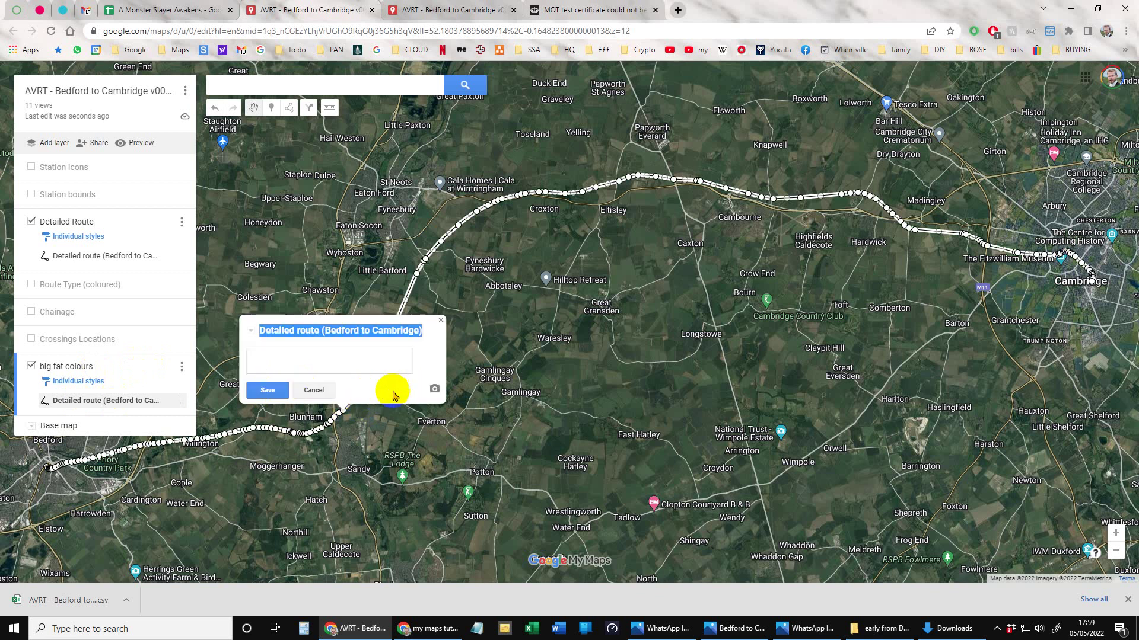
{"action": "left_click", "coordinate": [442, 322]}
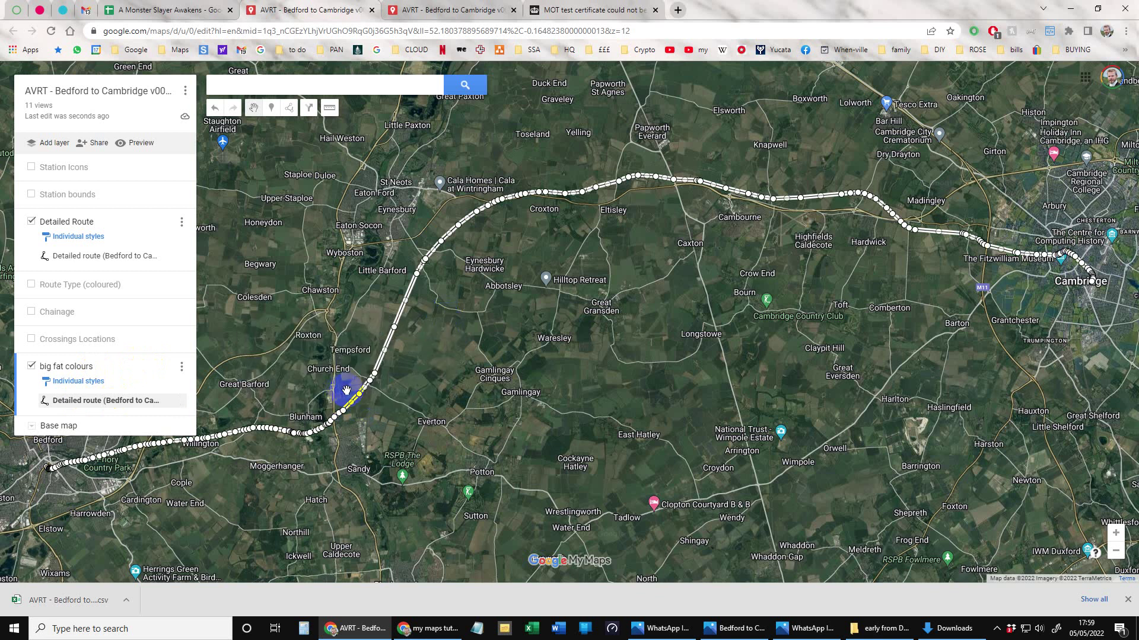
{"action": "left_click", "coordinate": [379, 358]}
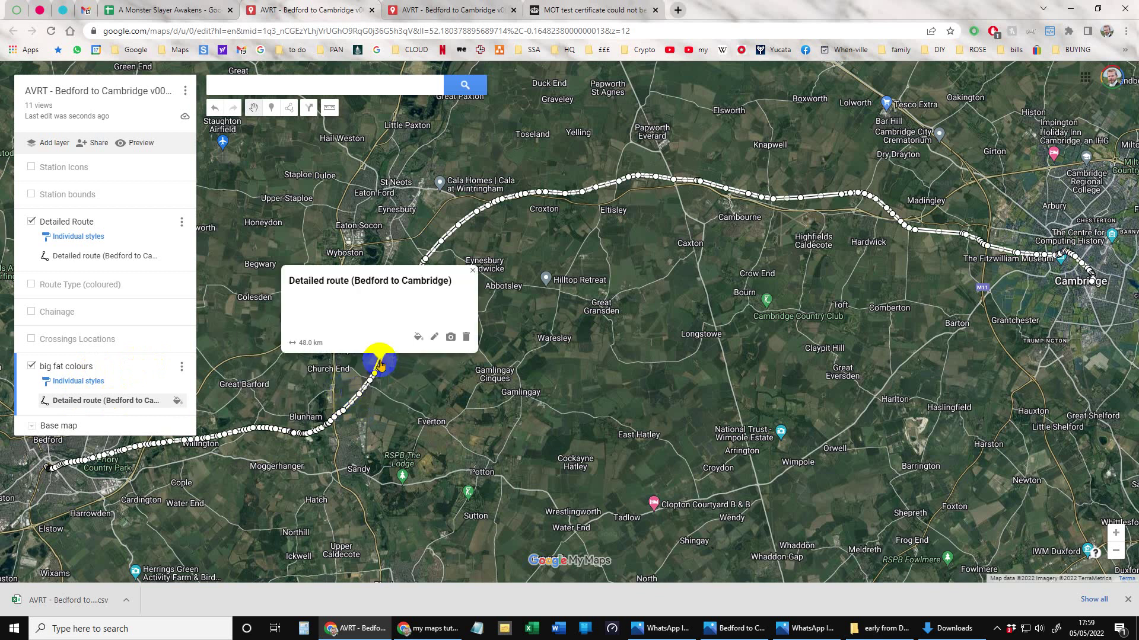
{"action": "left_click", "coordinate": [418, 337]}
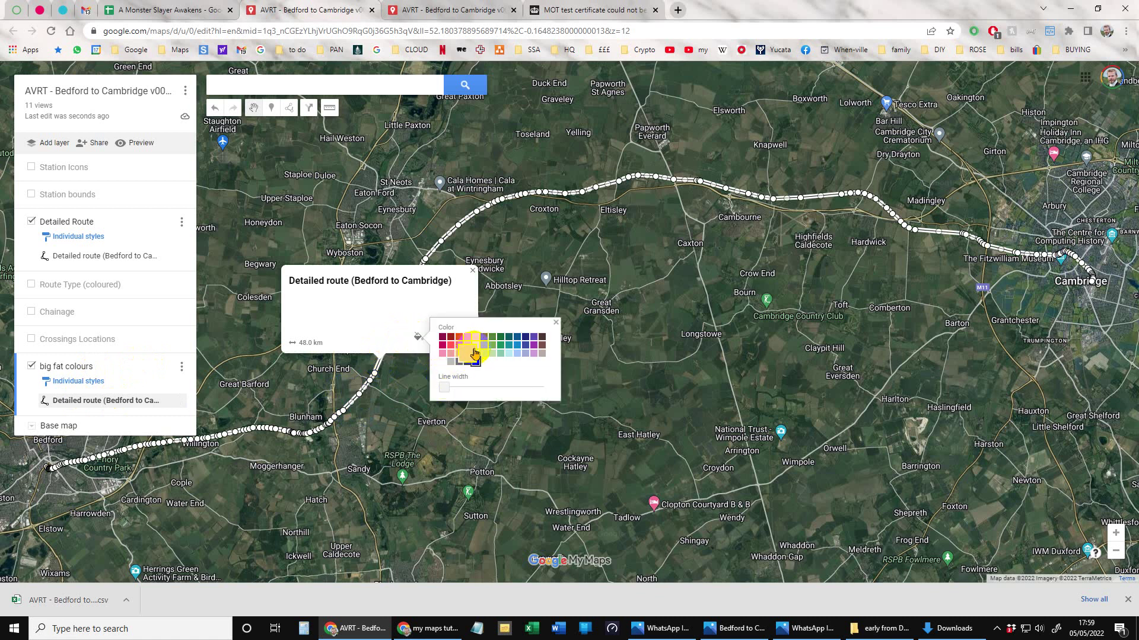
{"action": "left_click", "coordinate": [477, 354]}
{"action": "left_click_drag", "start_coordinate": [445, 387], "coordinate": [465, 389]}
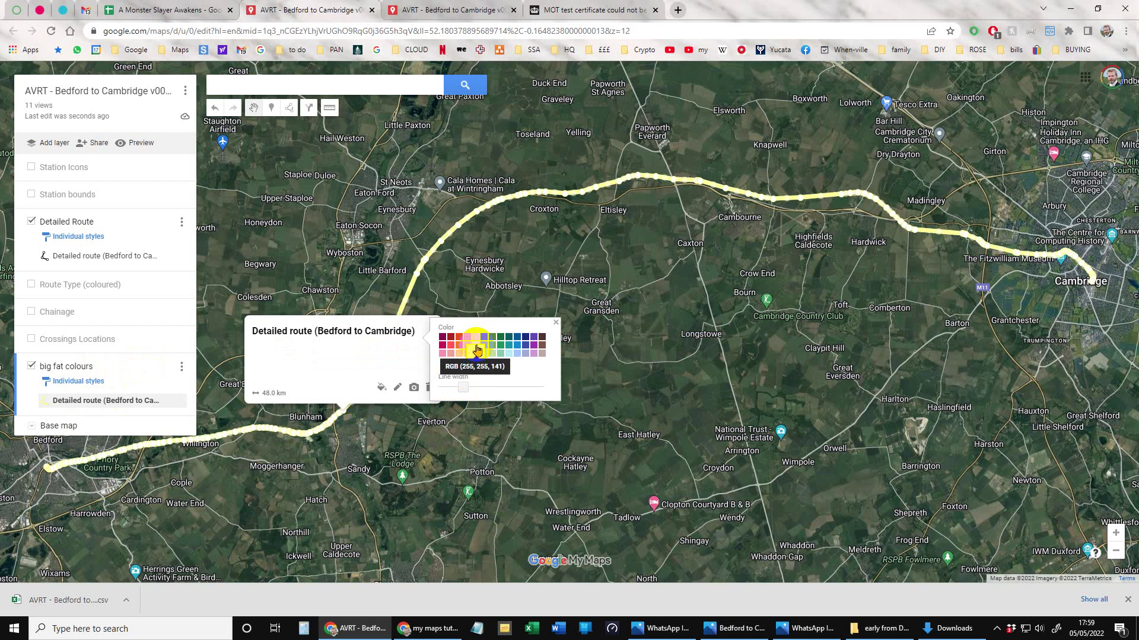
{"action": "left_click", "coordinate": [477, 346]}
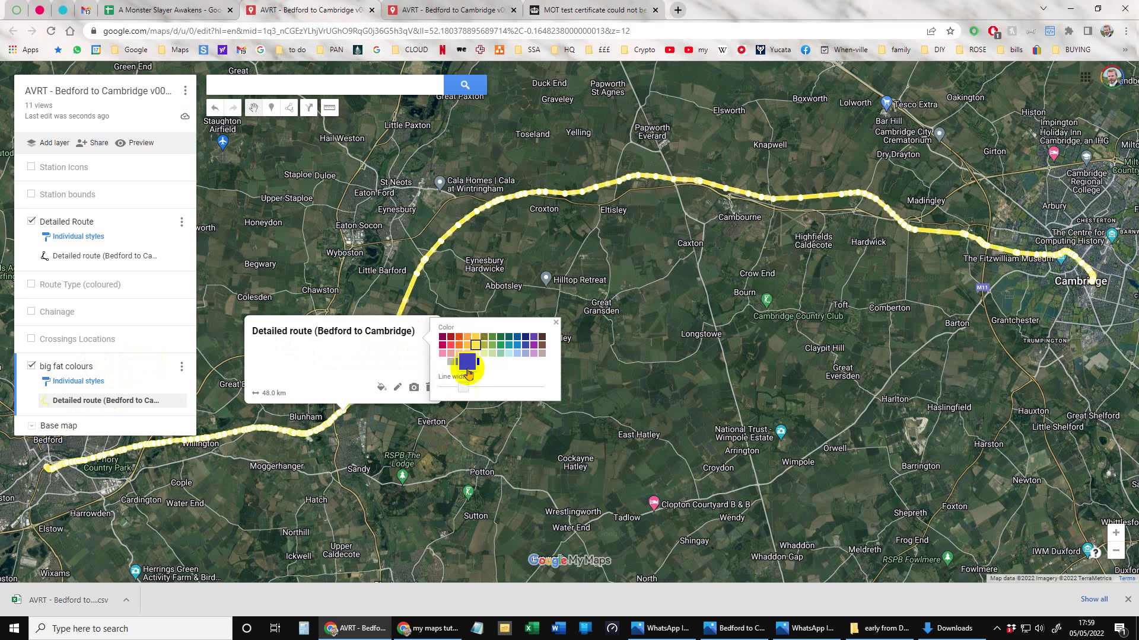
{"action": "left_click", "coordinate": [554, 326]}
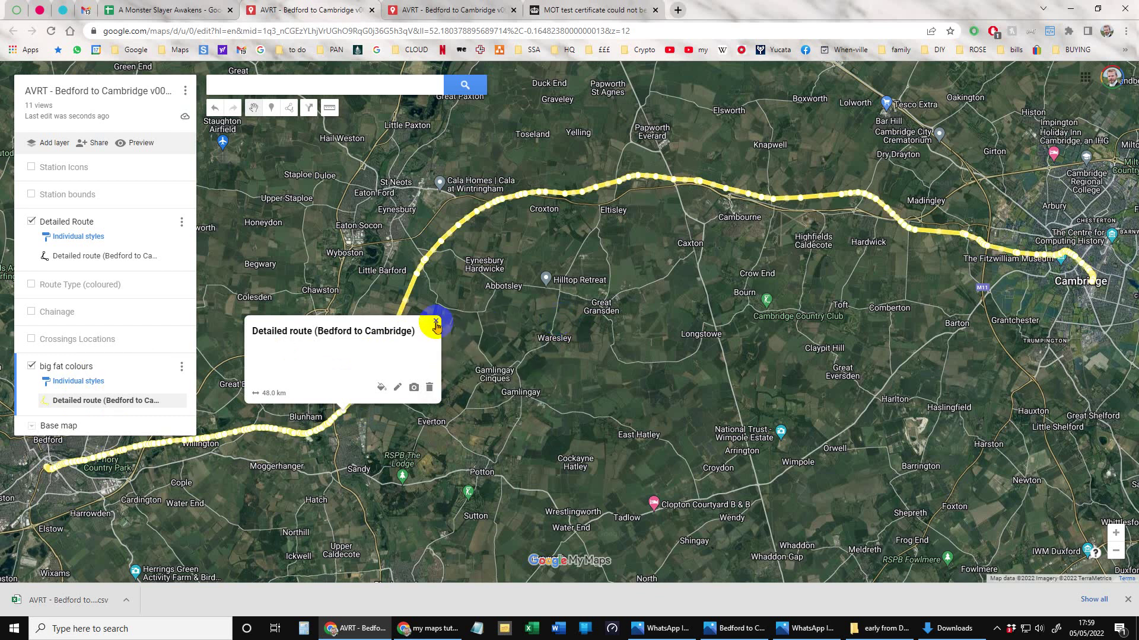
{"action": "left_click", "coordinate": [435, 321]}
{"action": "scroll", "coordinate": [365, 356], "scroll_direction": "up", "scroll_amount": 3}
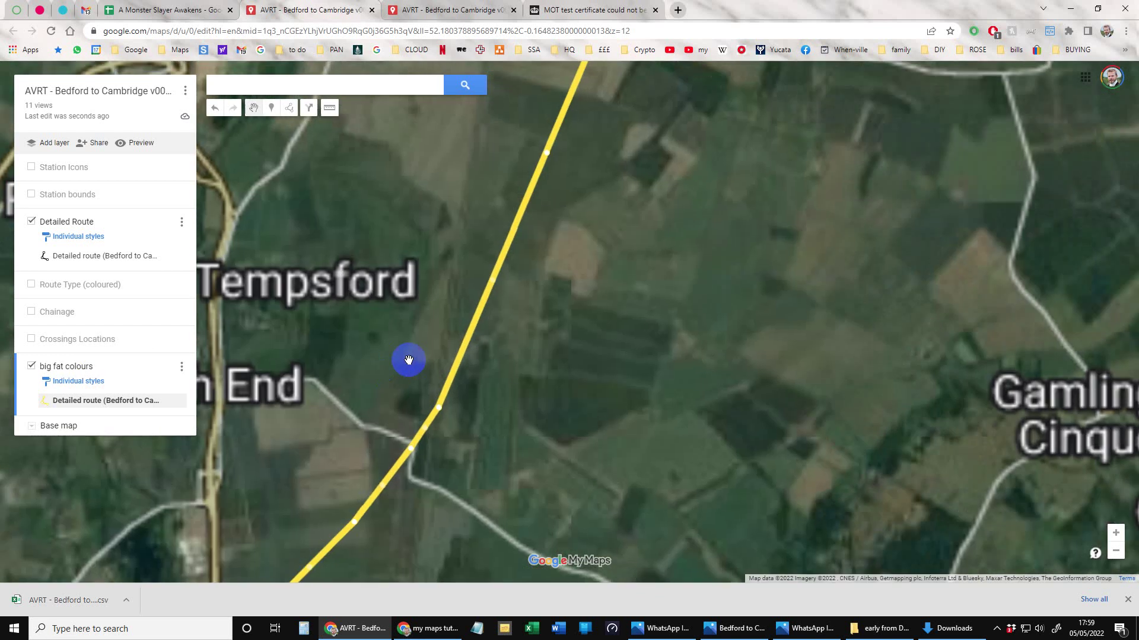
Draw a new four-point line starting from the yellow route near Tempsford
{"action": "scroll", "coordinate": [522, 346], "scroll_direction": "down", "scroll_amount": 1}
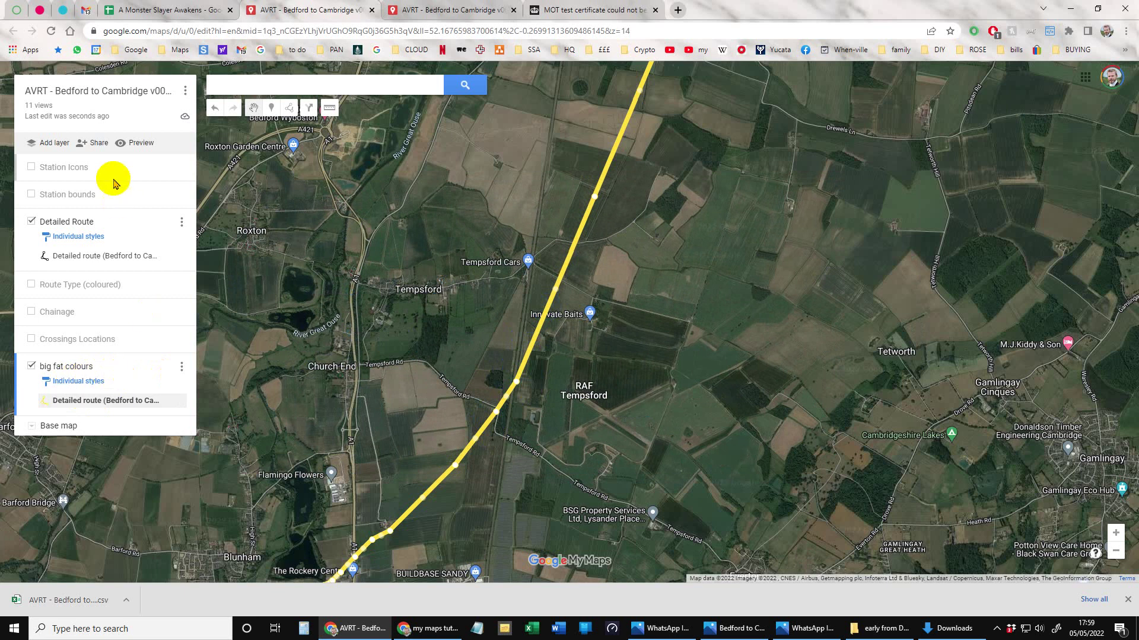
{"action": "left_click", "coordinate": [285, 109]}
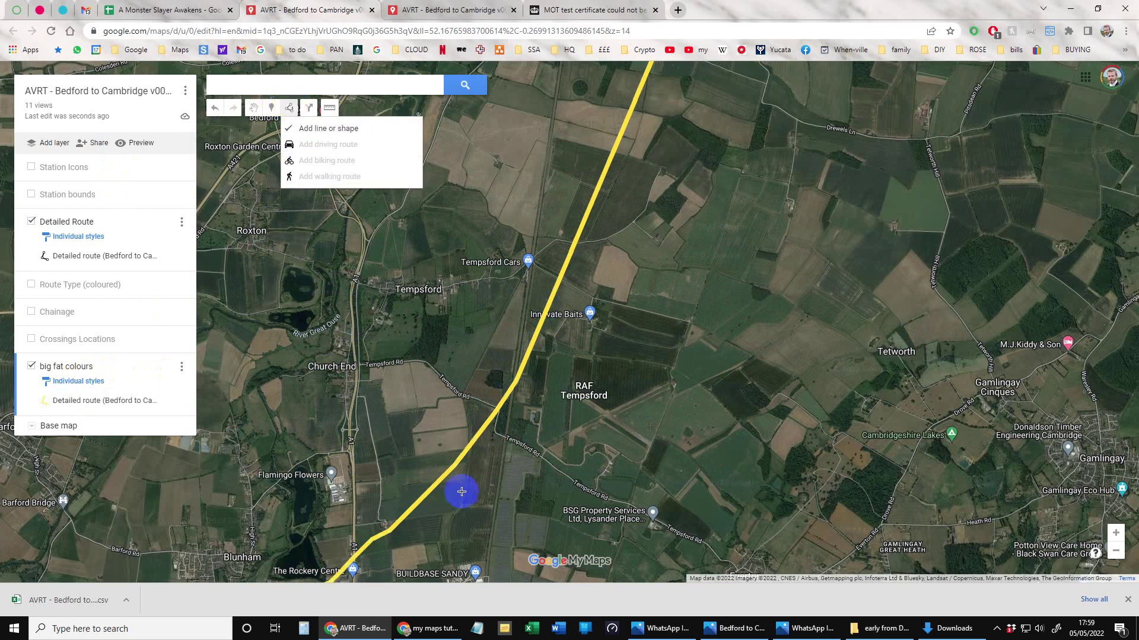
{"action": "left_click", "coordinate": [466, 453]}
{"action": "left_click", "coordinate": [518, 384]}
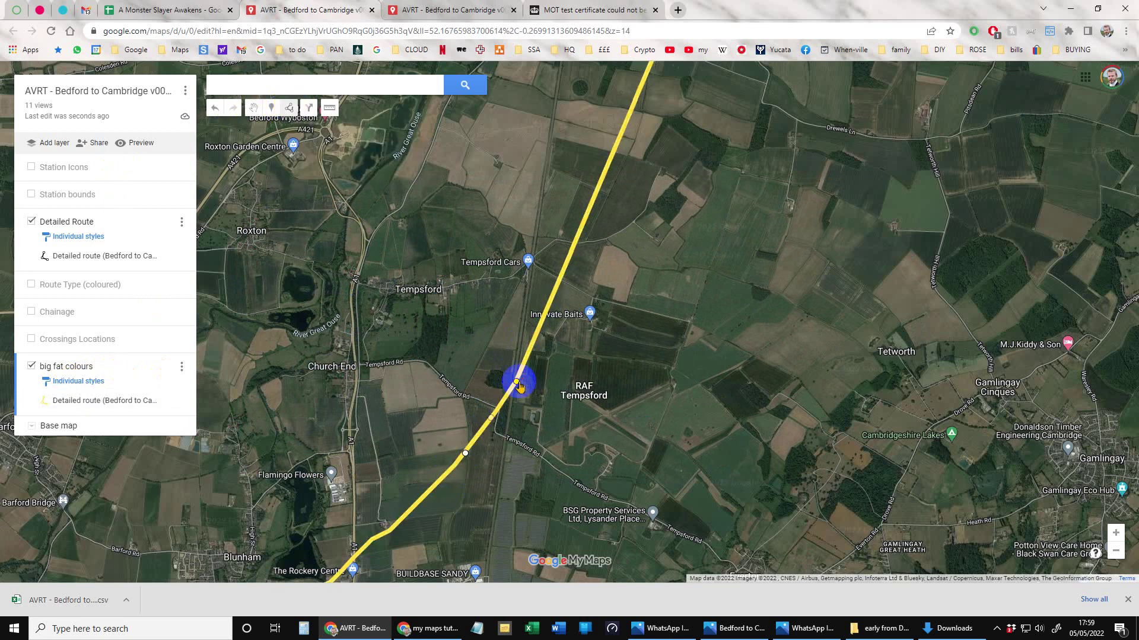
{"action": "left_click", "coordinate": [559, 279]}
{"action": "left_click", "coordinate": [499, 278]}
{"action": "left_click", "coordinate": [554, 197]}
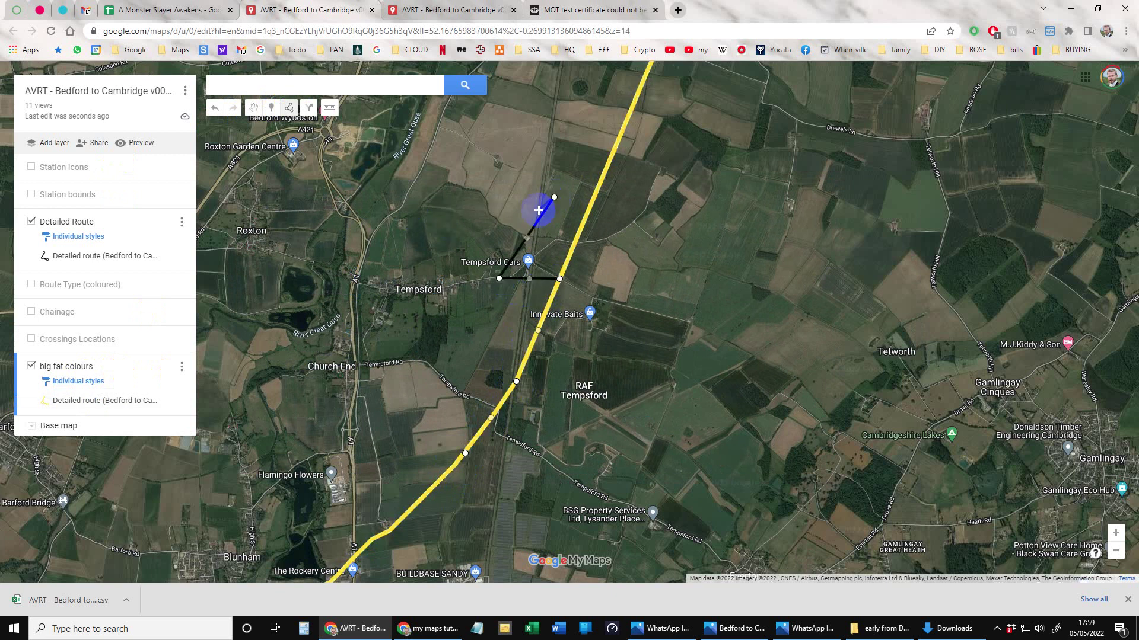
{"action": "left_click", "coordinate": [554, 196]}
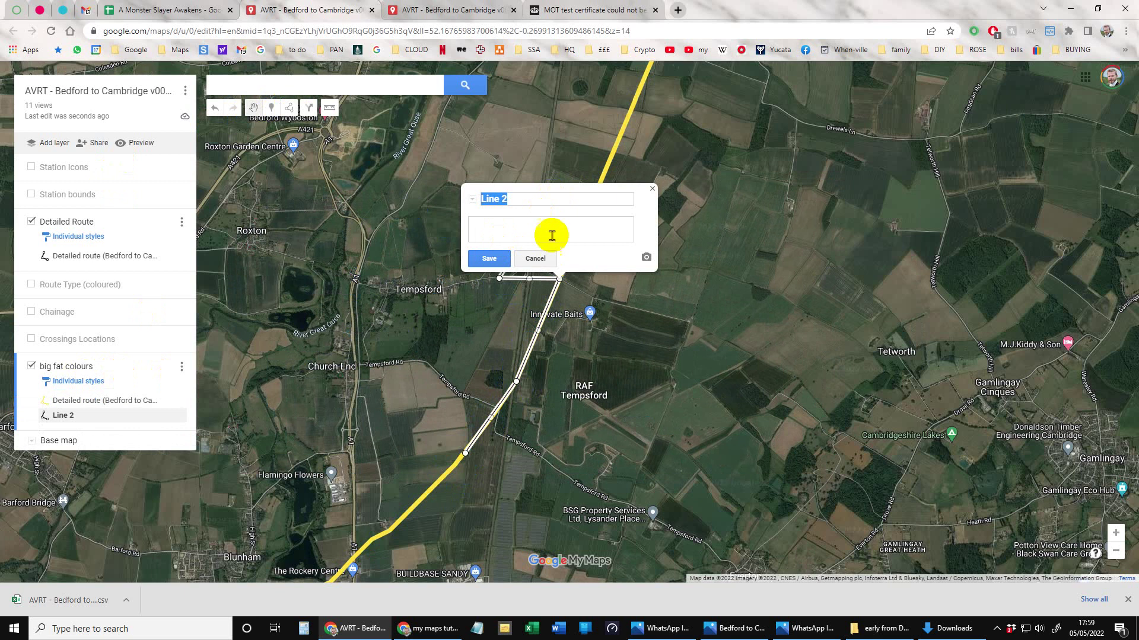
Save the line titled 'Linfcvhcvncn' and make it a thicker black line
{"action": "left_click", "coordinate": [520, 199]}
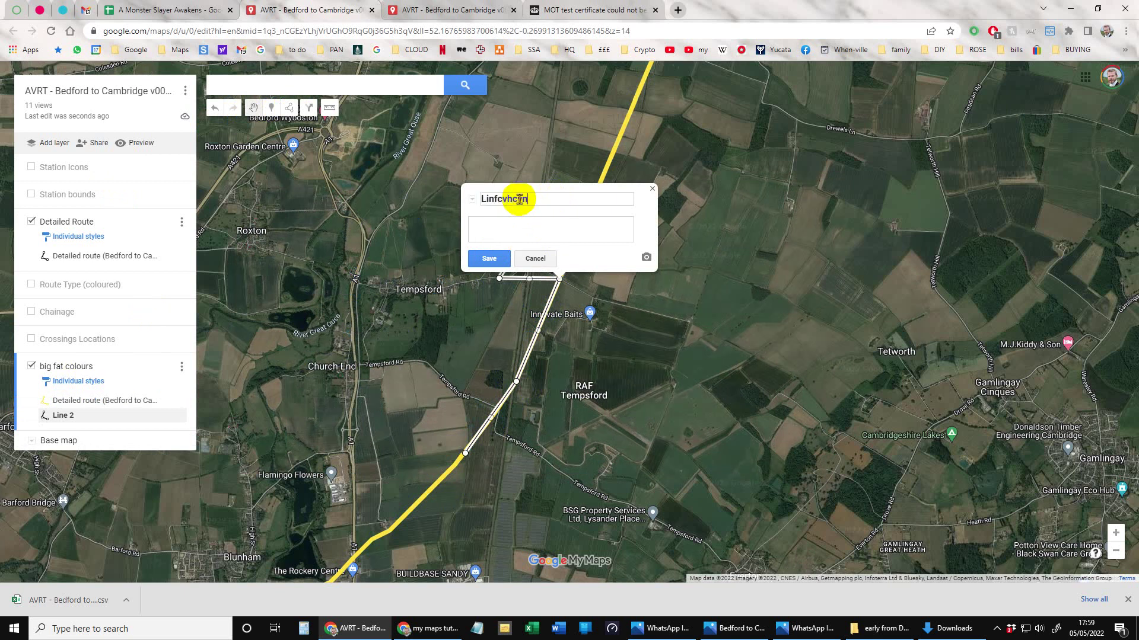
{"action": "left_click", "coordinate": [486, 256]}
{"action": "left_click", "coordinate": [598, 255]}
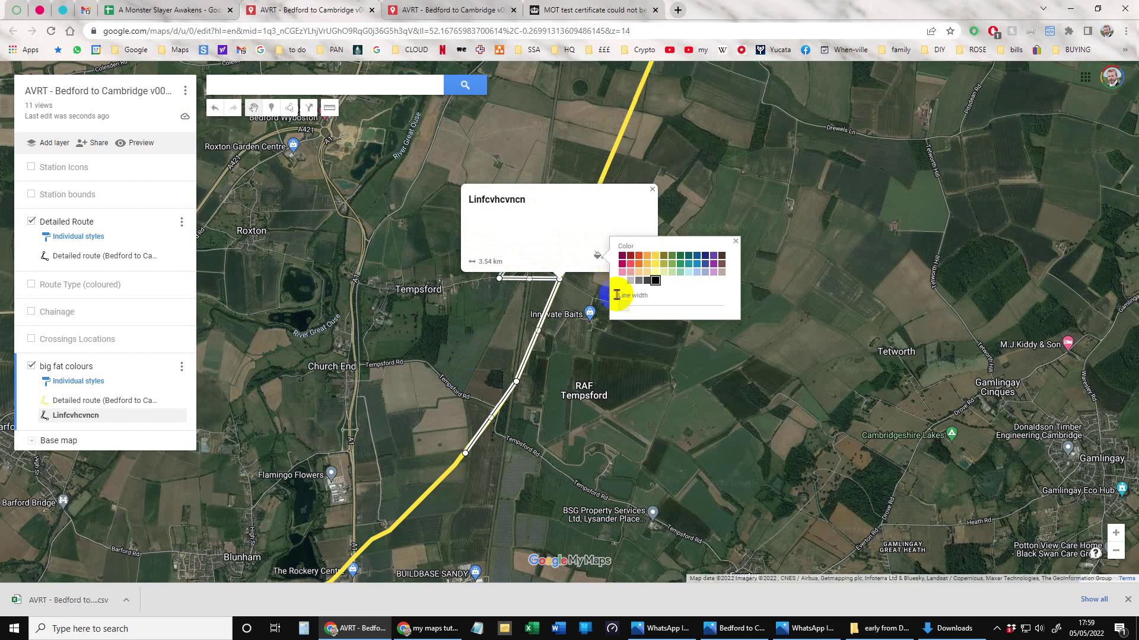
{"action": "left_click", "coordinate": [640, 305]}
{"action": "left_click_drag", "start_coordinate": [641, 306], "coordinate": [651, 306]}
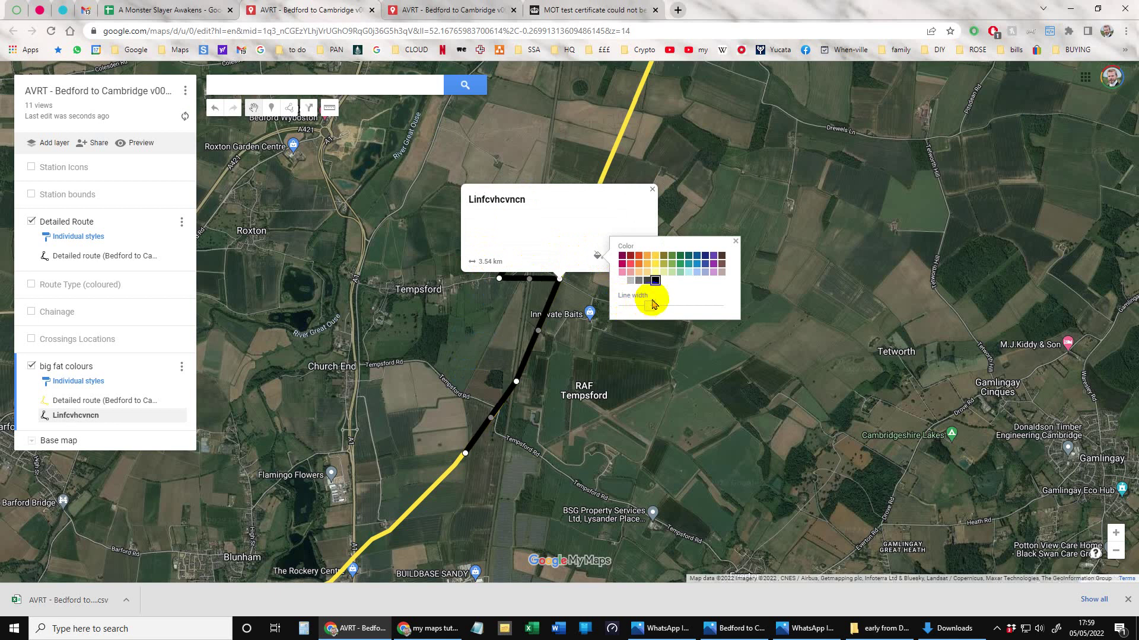
{"action": "left_click", "coordinate": [720, 242]}
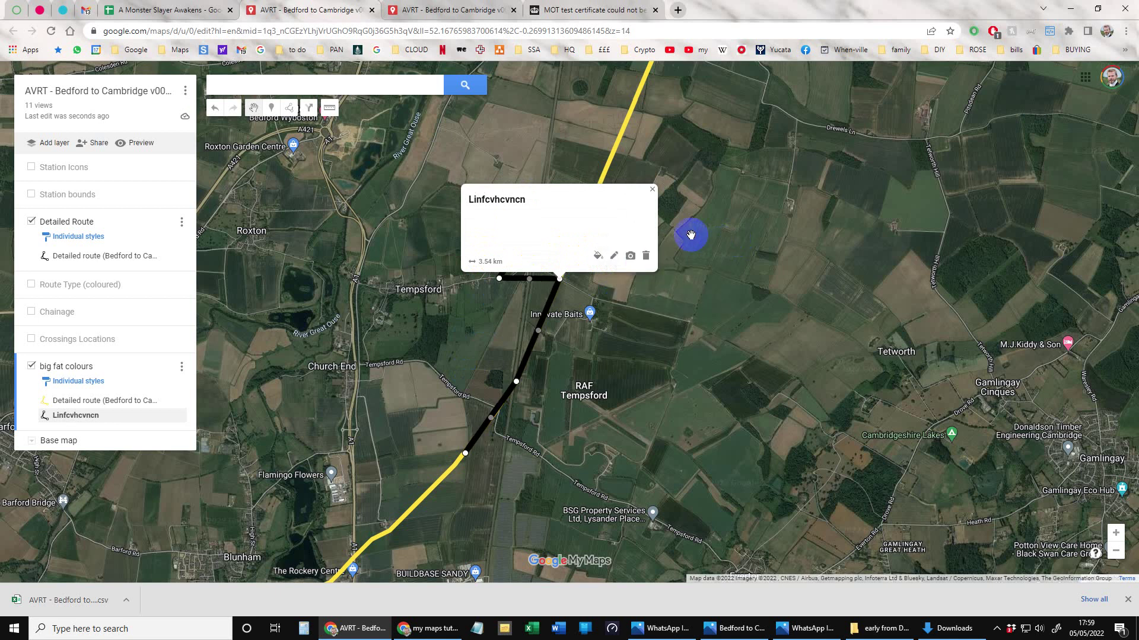
Select the Linfcvhcvncn line in the layer list and close its info card to reveal it fully
{"action": "left_click", "coordinate": [651, 189]}
{"action": "left_click_drag", "start_coordinate": [72, 409], "coordinate": [70, 417]}
{"action": "left_click", "coordinate": [69, 400]}
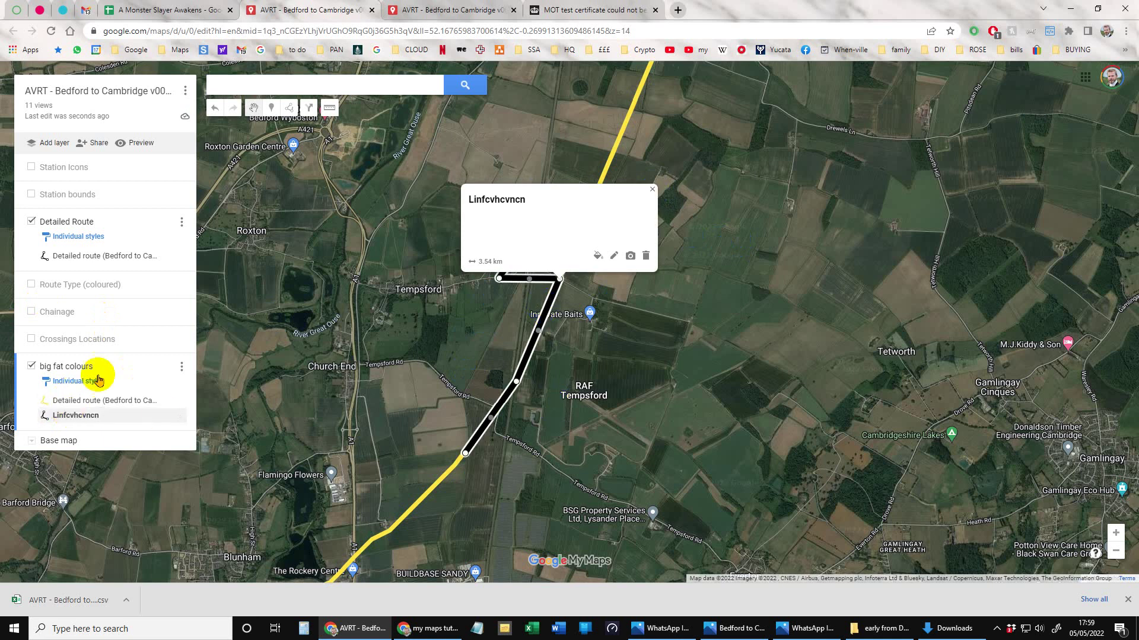
{"action": "left_click_drag", "start_coordinate": [66, 416], "coordinate": [90, 424]}
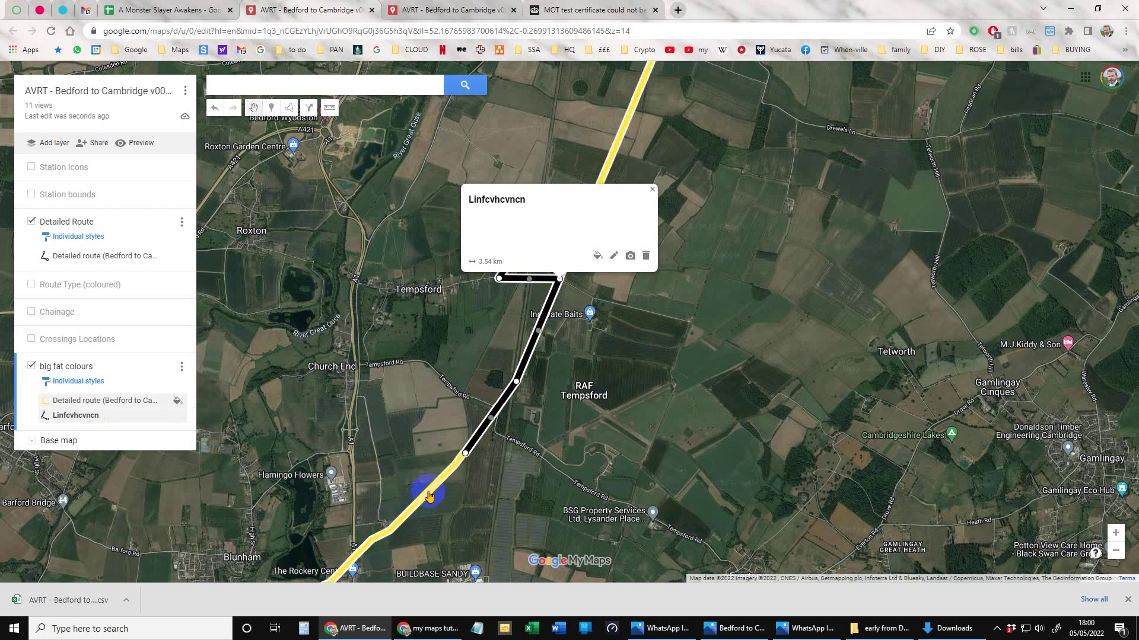
{"action": "left_click", "coordinate": [652, 188]}
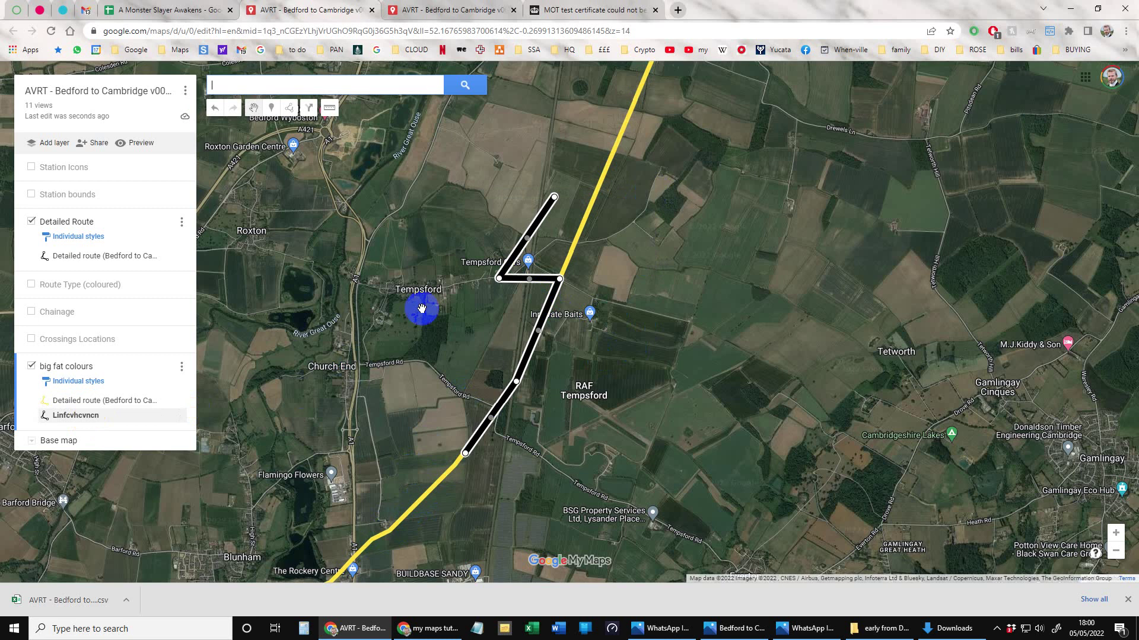